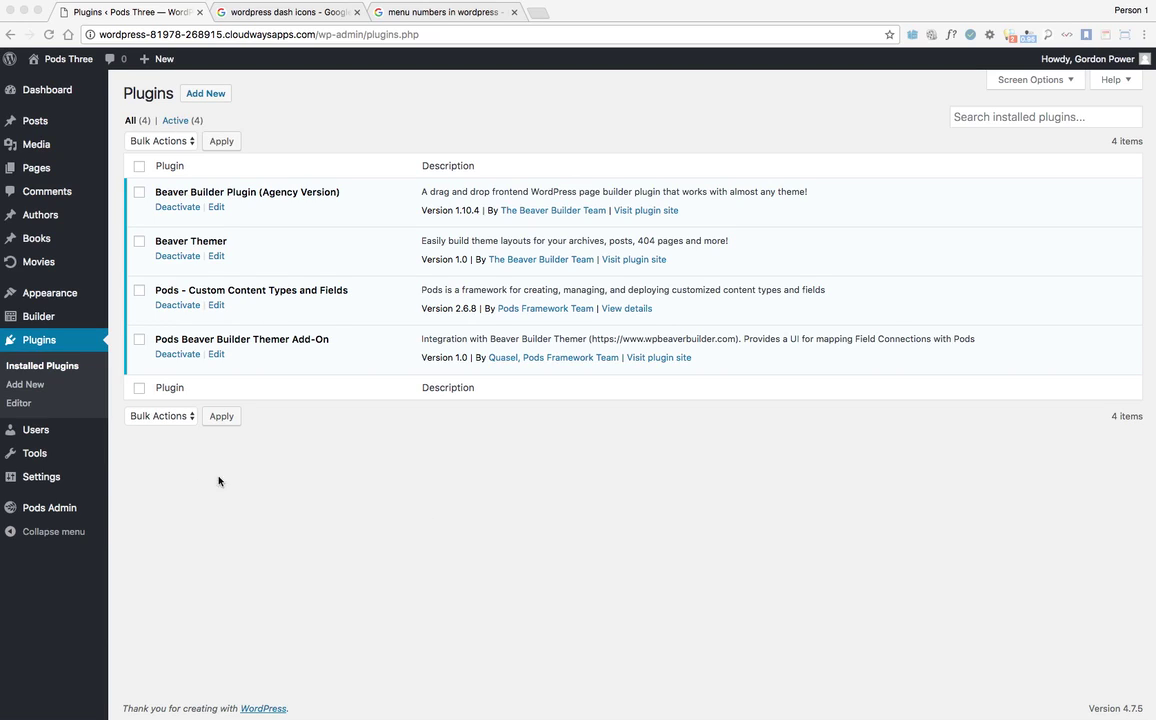
# Open the Books pod for editing in Pods Admin and display its Admin UI settings.
pyautogui.moveTo(45, 507)
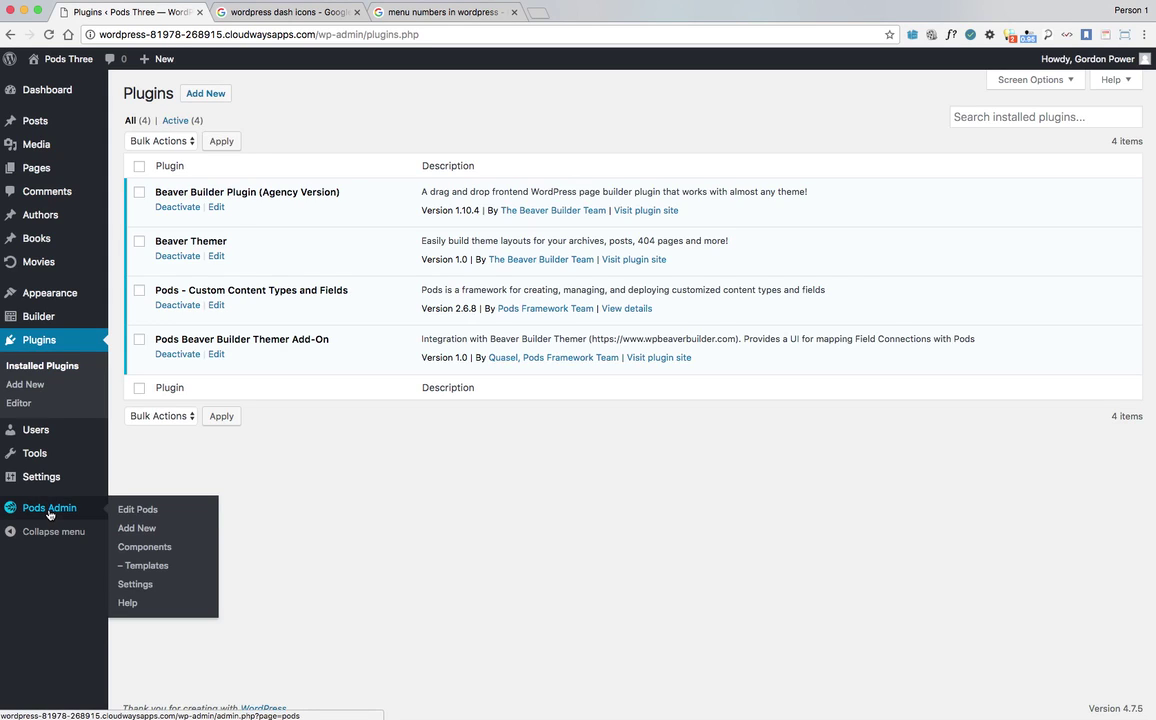
pyautogui.click(135, 510)
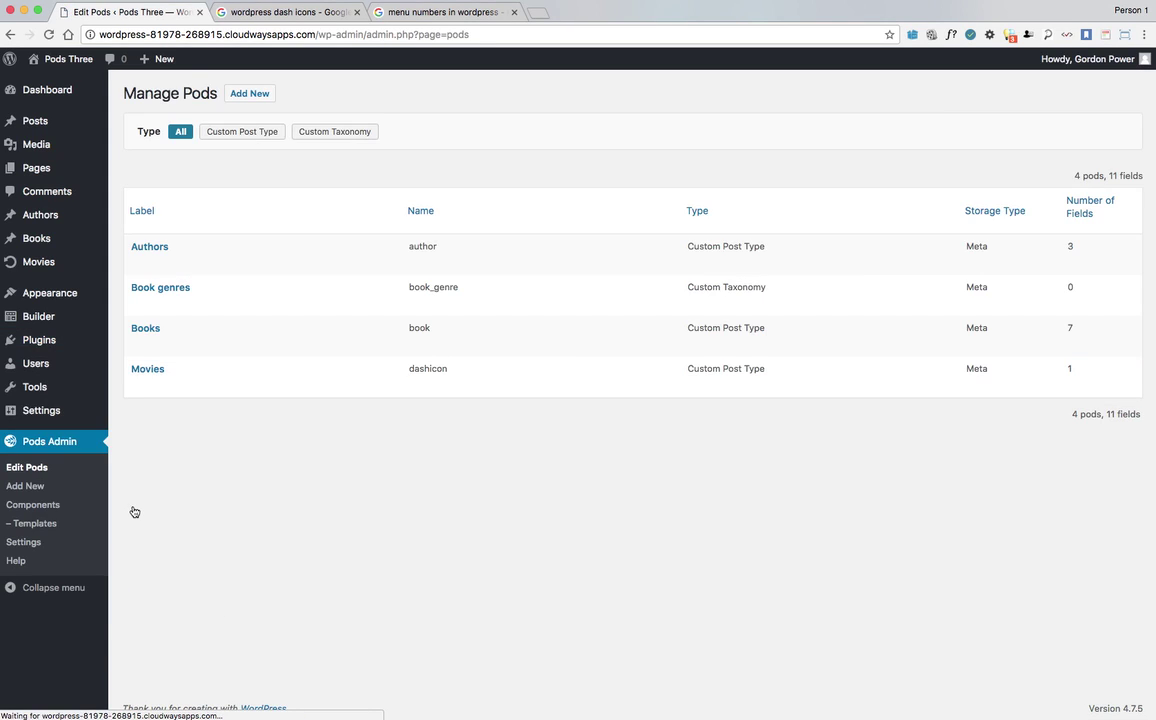
pyautogui.moveTo(43, 241)
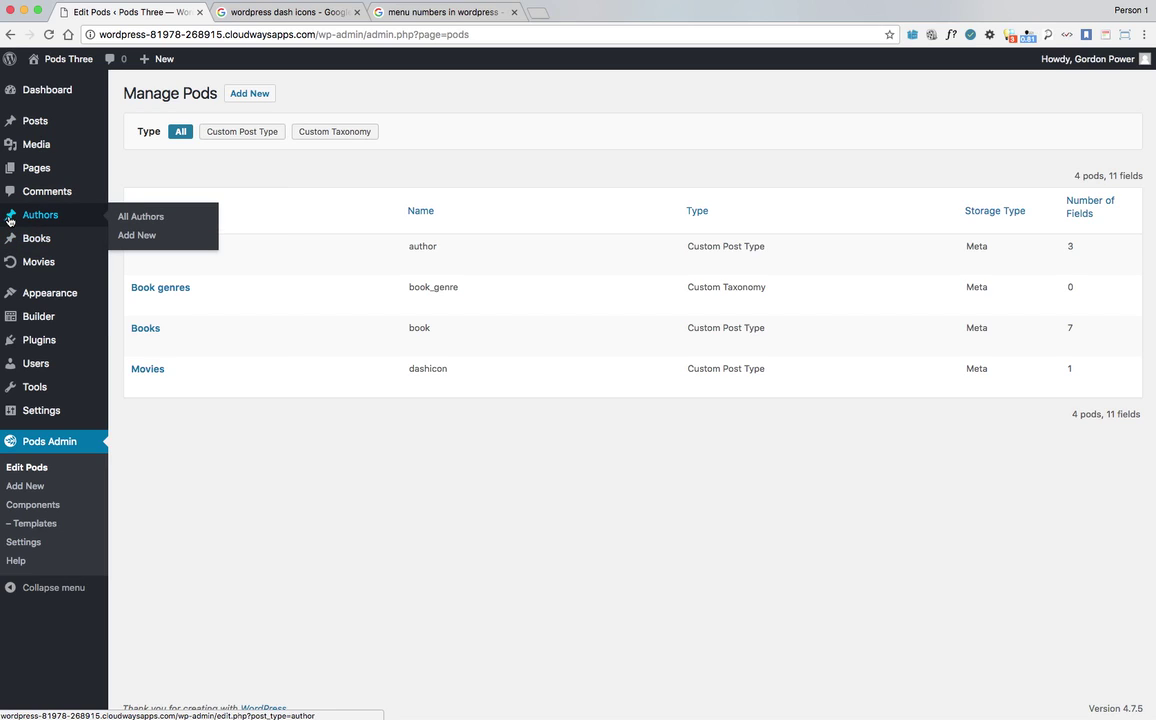
pyautogui.moveTo(10, 124)
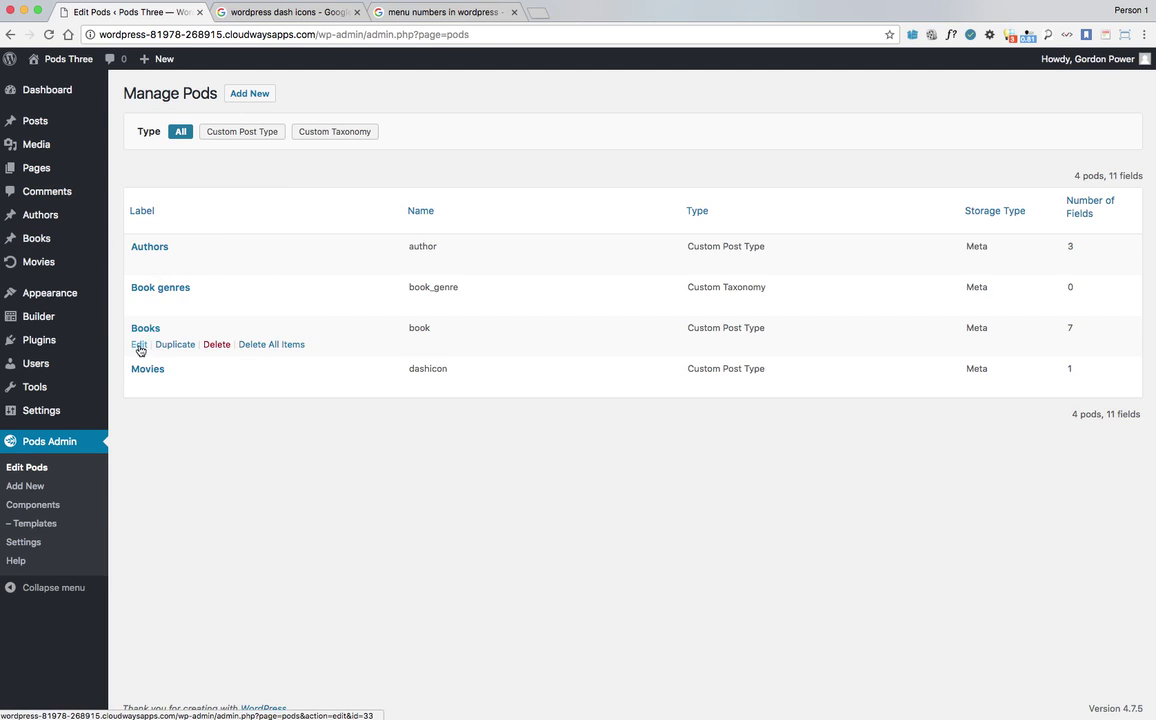
pyautogui.click(139, 345)
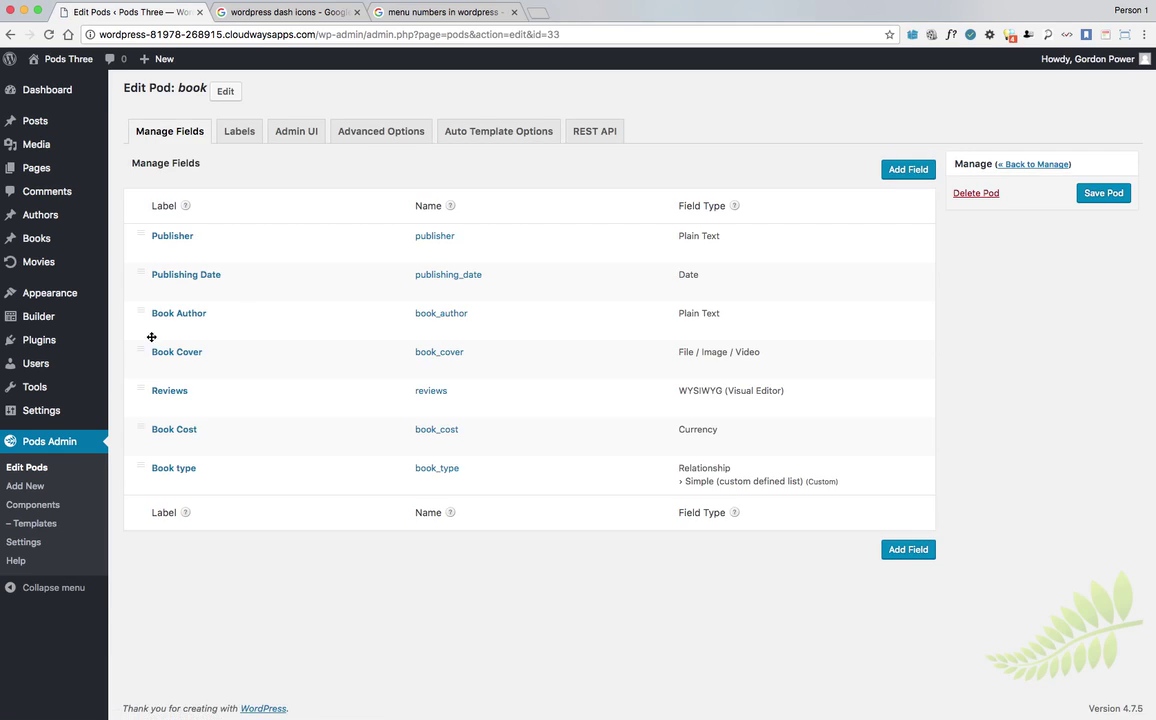
pyautogui.click(292, 136)
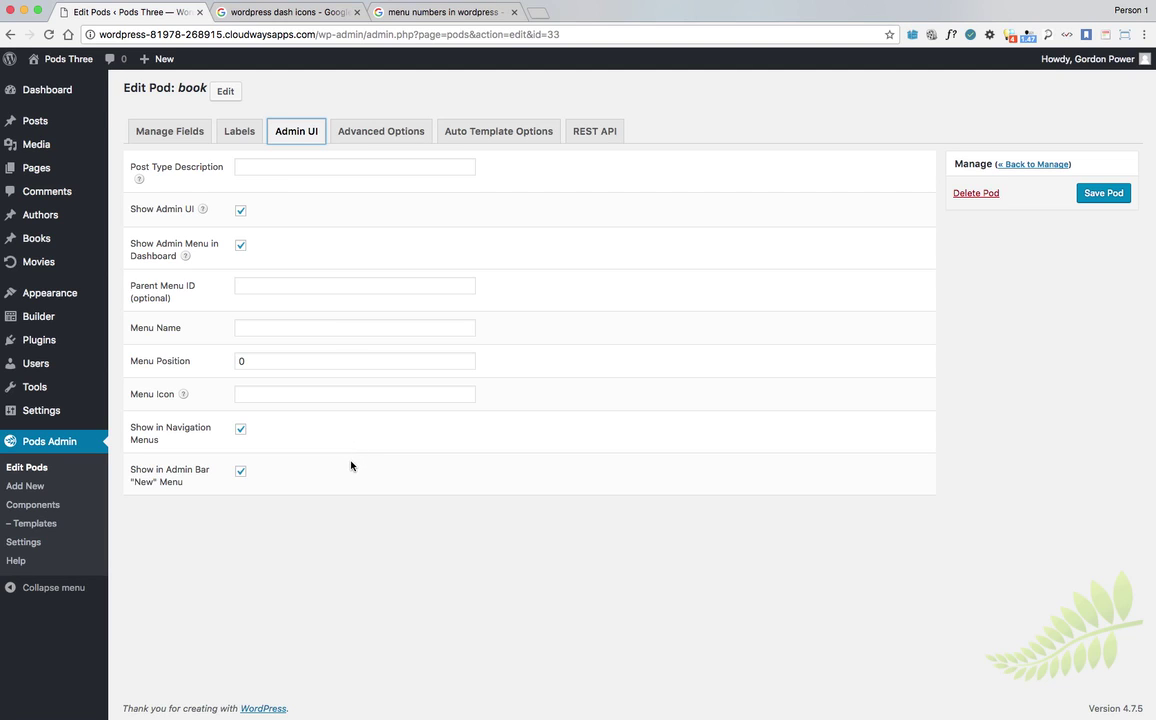
pyautogui.moveTo(182, 395)
# Open the Dashicons page of WordPress Developer Resources from the search results and browse the available icons.
pyautogui.click(273, 14)
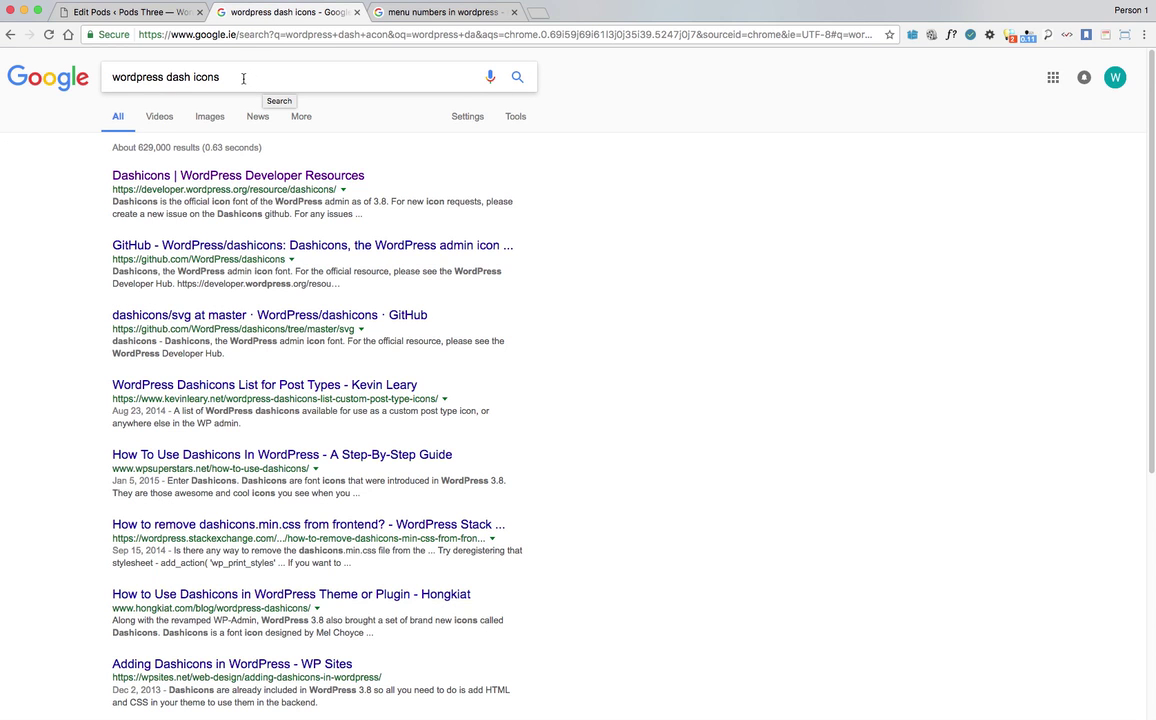
pyautogui.click(216, 177)
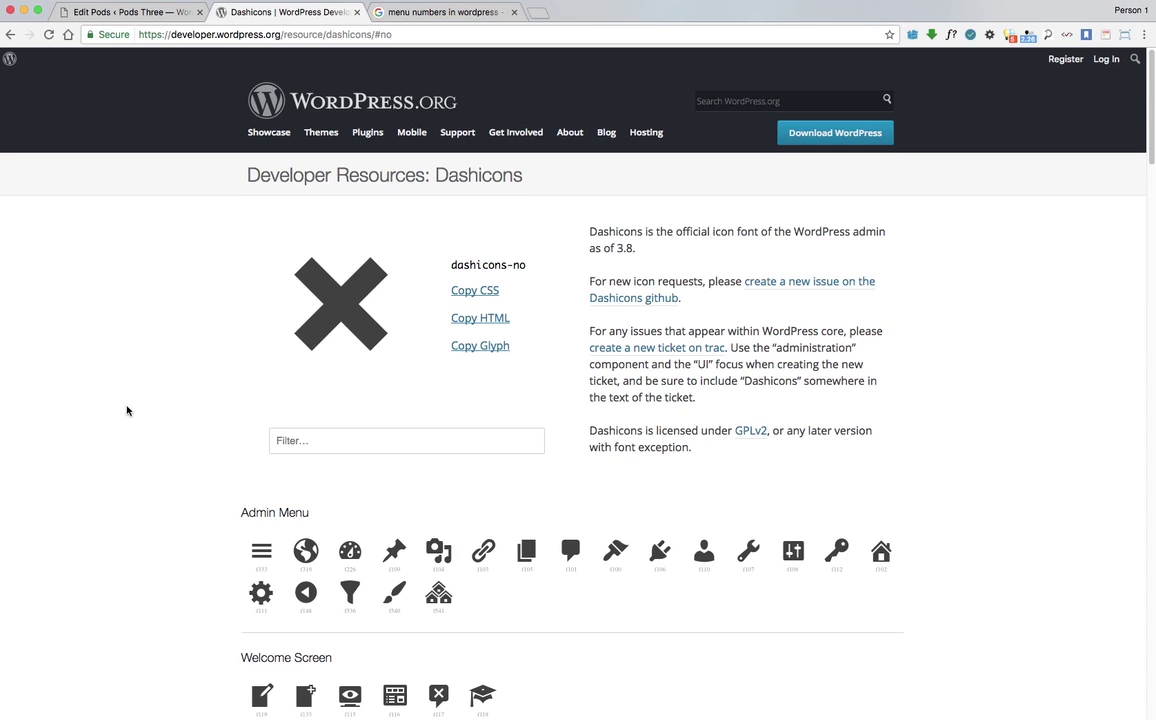
pyautogui.scroll(-5, 130, 410)
pyautogui.scroll(-20, 135, 410)
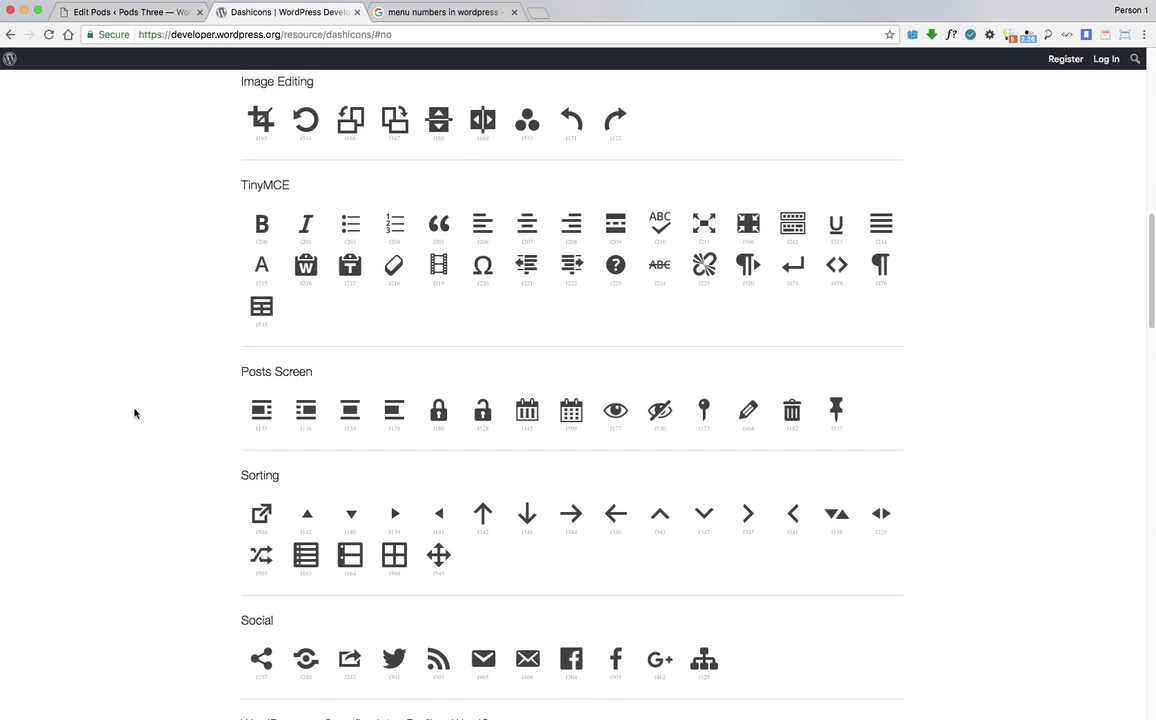
pyautogui.scroll(-5, 130, 417)
pyautogui.scroll(20, 129, 426)
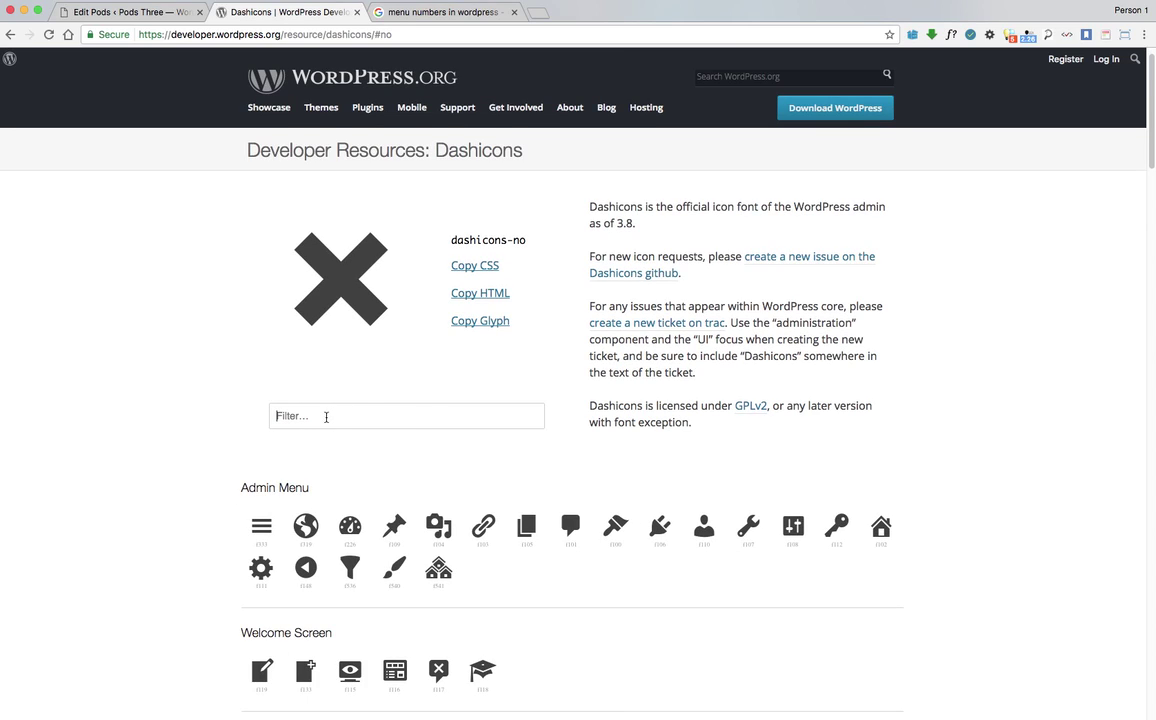
# Filter the Dashicons by "Book" and select the book icon.
pyautogui.click(326, 417)
pyautogui.write('Books b')
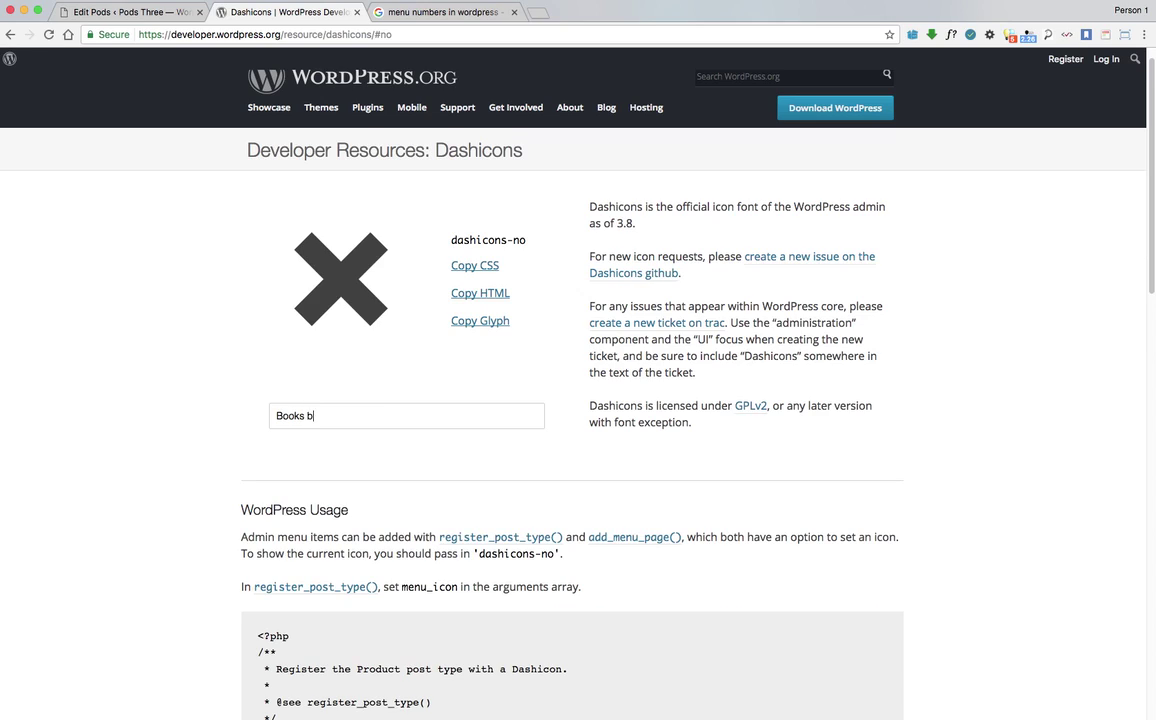
pyautogui.write('ook')
pyautogui.press('BackSpace')
pyautogui.press('super+a')
pyautogui.write('Book')
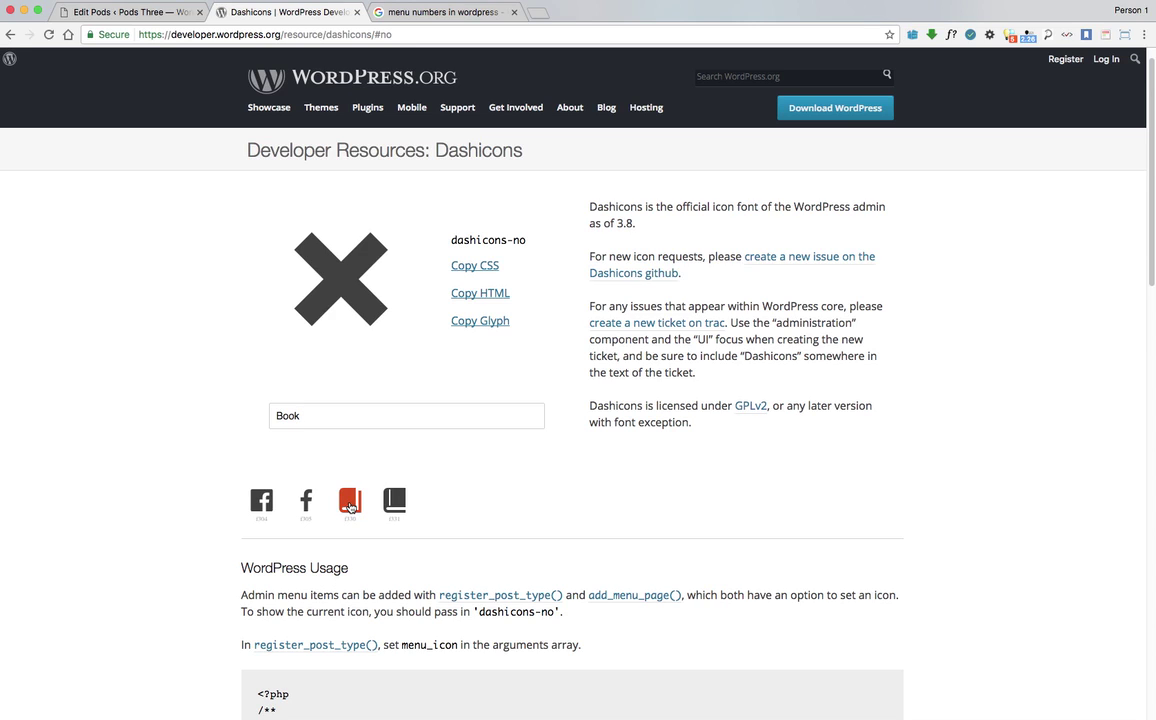
pyautogui.click(350, 503)
# Copy the icon name dashicons-book from the Dashicons page.
pyautogui.scroll(1, 125, 380)
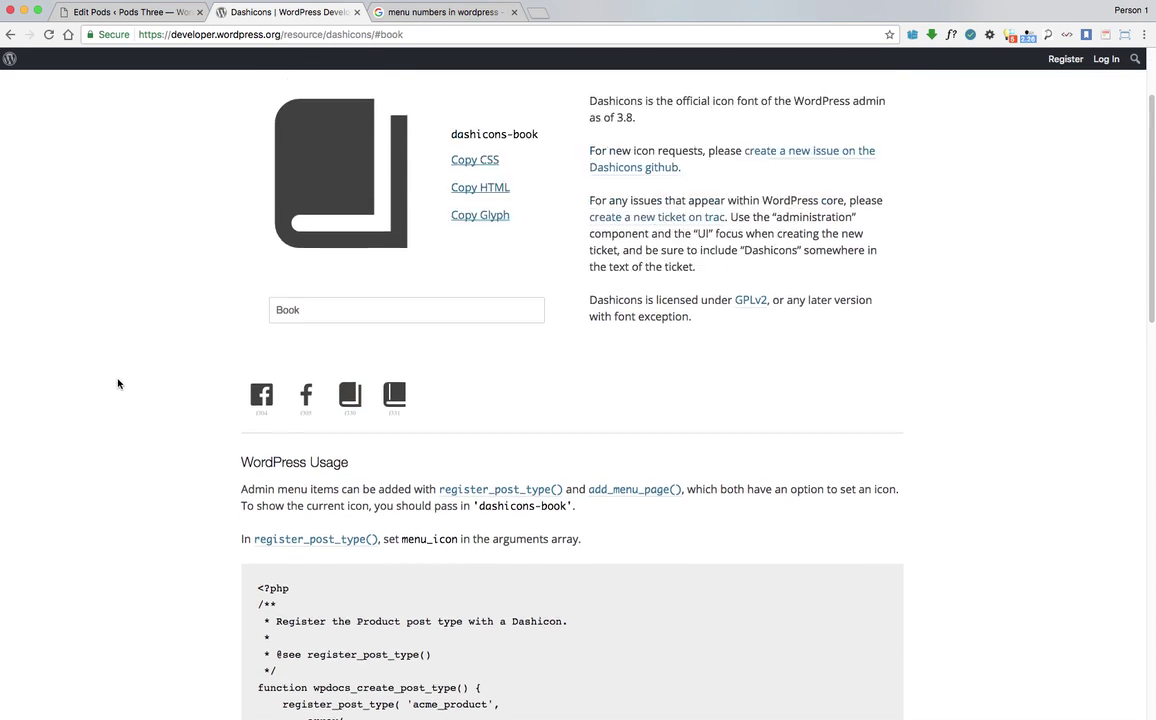
pyautogui.scroll(2, 116, 380)
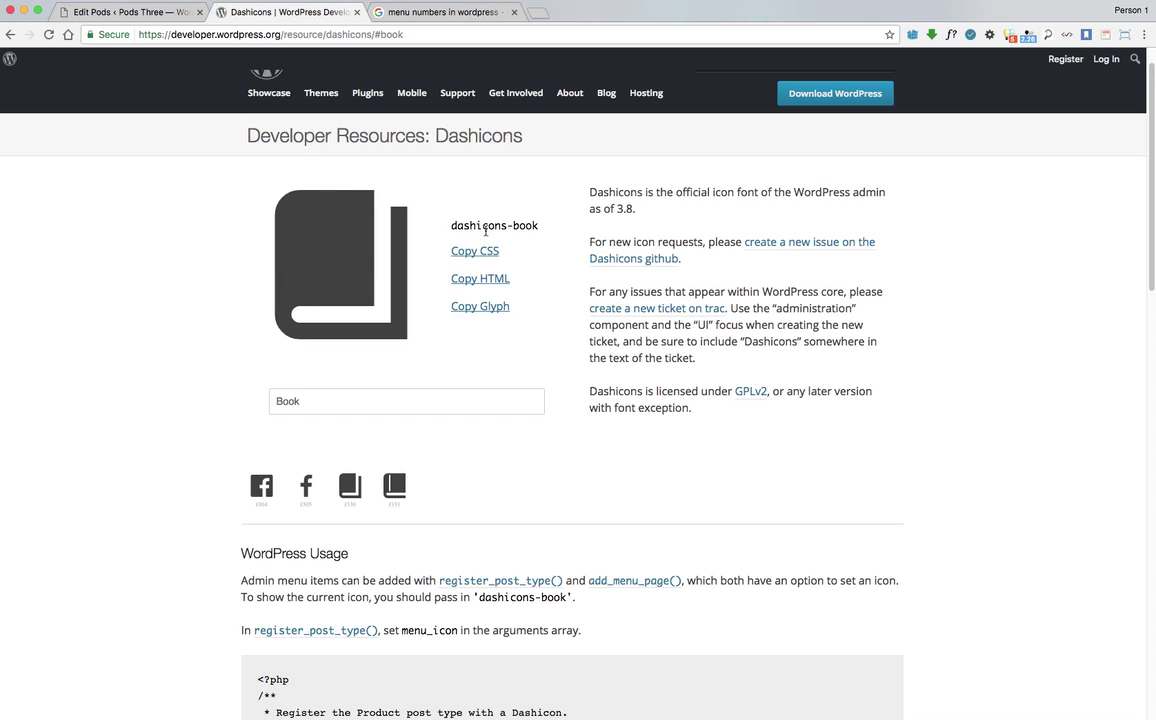
pyautogui.moveTo(451, 226); pyautogui.dragTo(540, 225)
pyautogui.rightClick(520, 230)
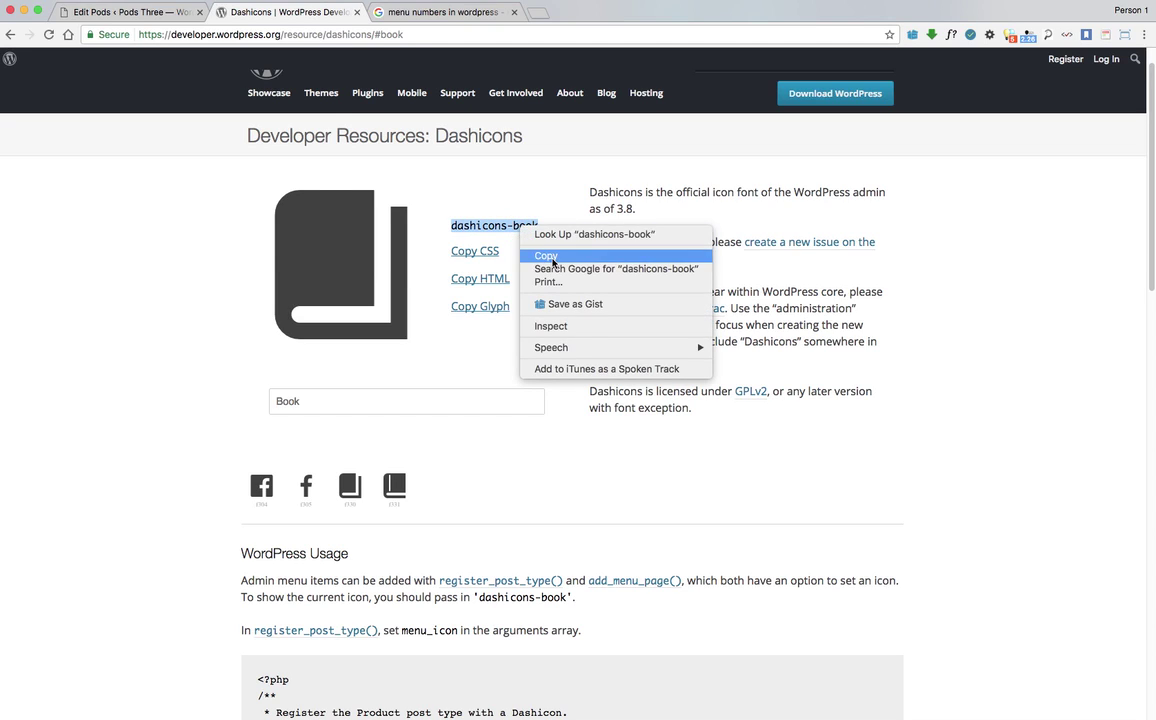
pyautogui.click(540, 256)
# Set the book pod's Menu Icon to dashicons-book and save the pod.
pyautogui.click(91, 12)
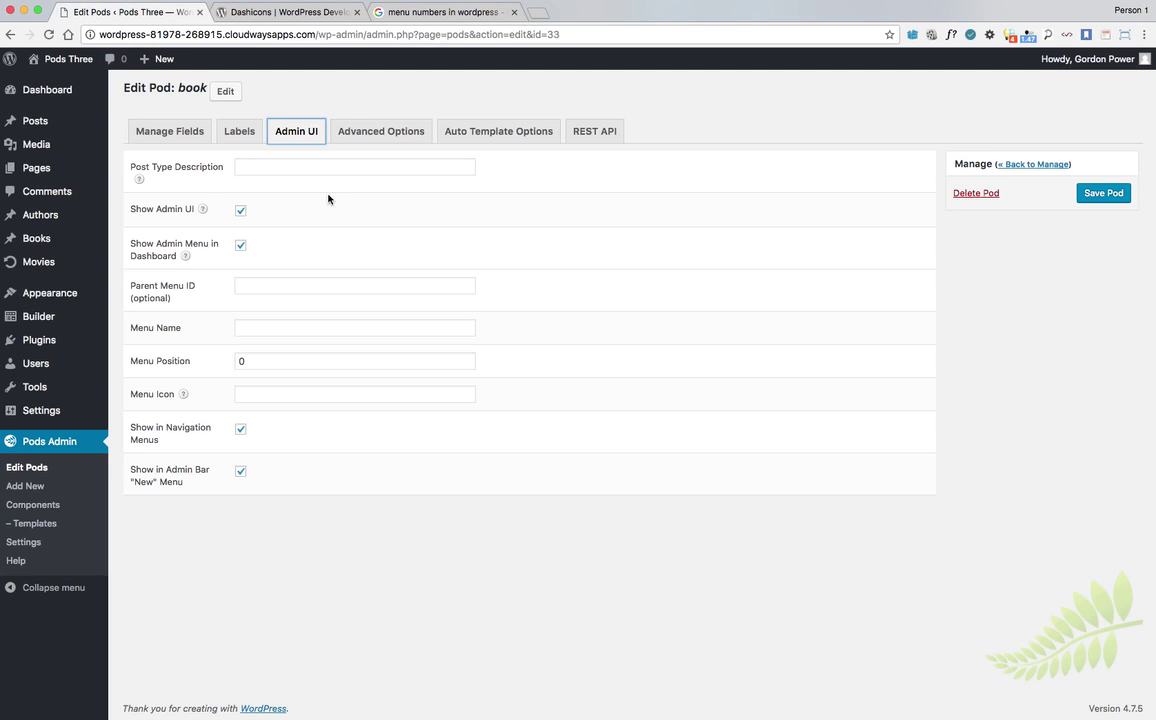
pyautogui.click(250, 394)
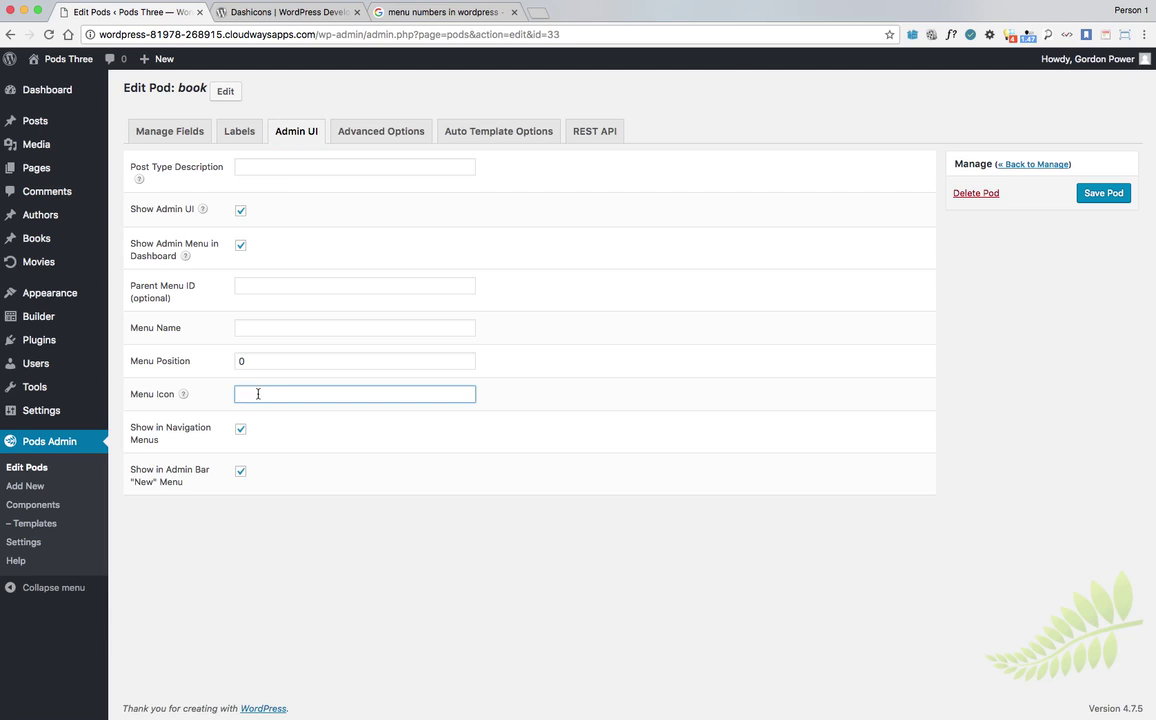
pyautogui.rightClick(257, 394)
pyautogui.click(309, 465)
pyautogui.click(1102, 197)
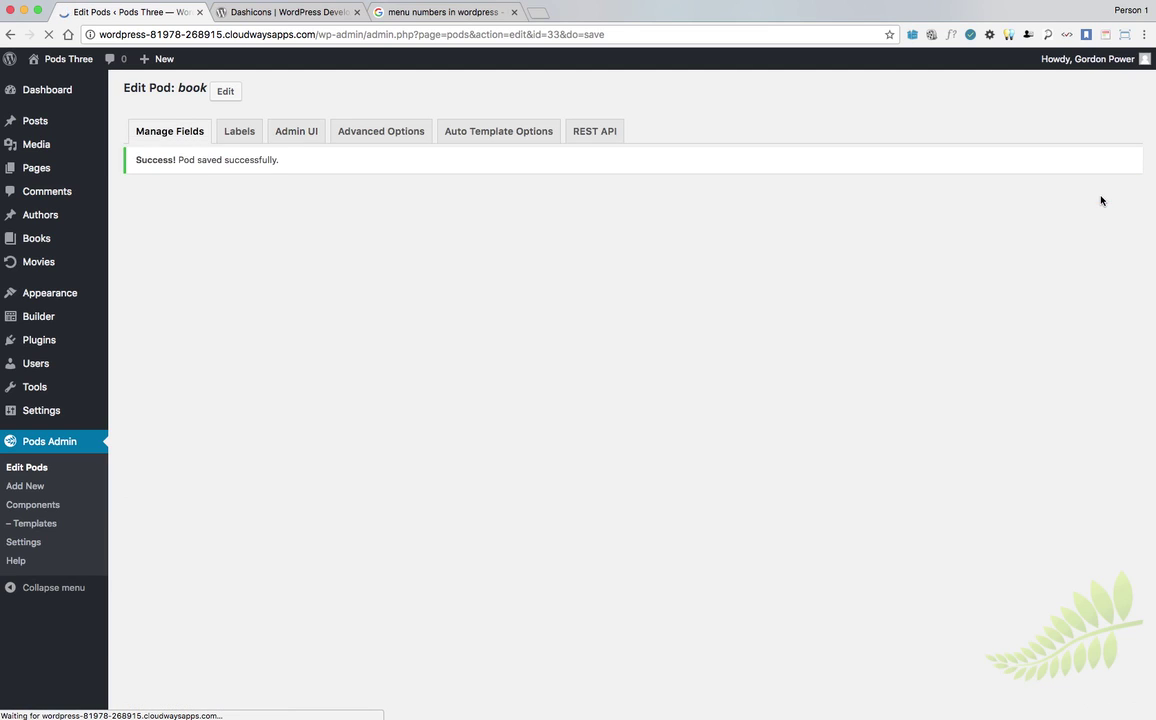
# Check the order of the admin menu entries and reopen the book pod's Admin UI settings.
pyautogui.moveTo(12, 242)
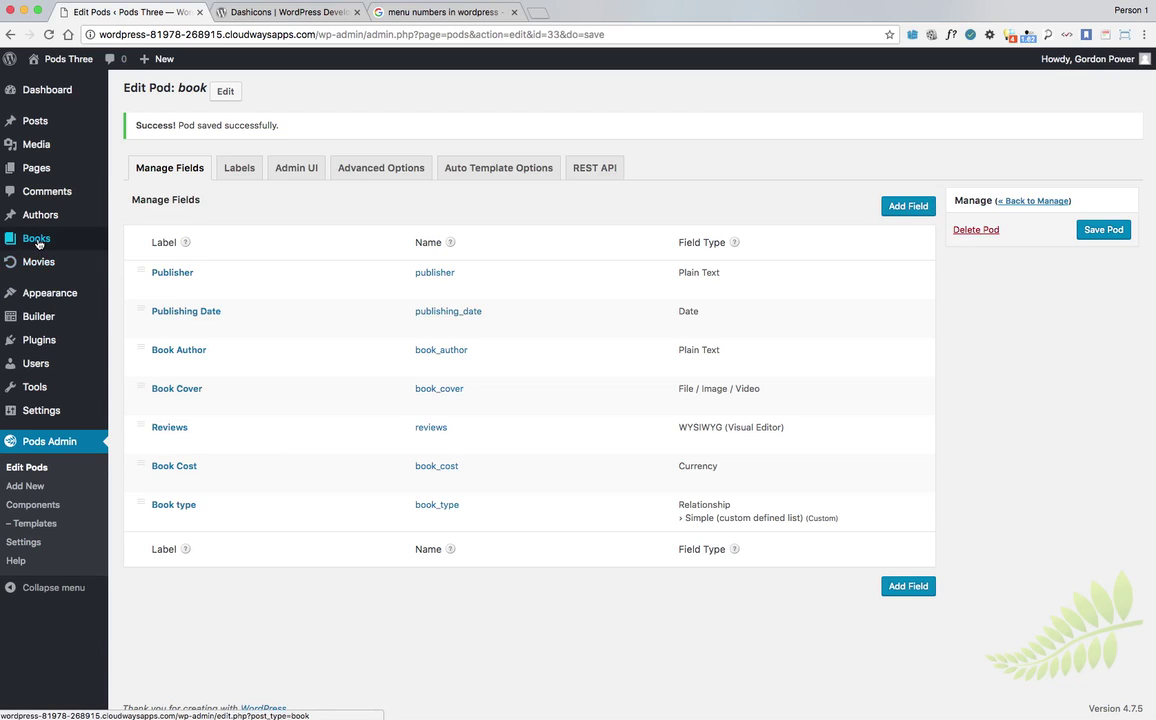
pyautogui.moveTo(43, 396)
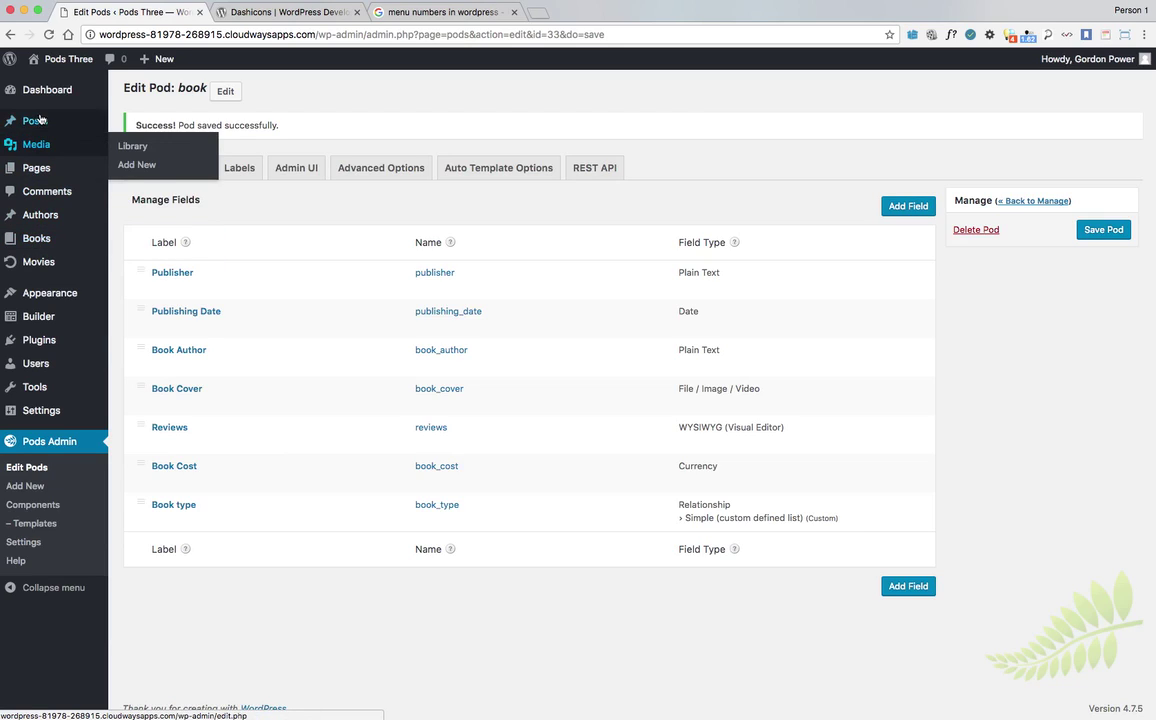
pyautogui.moveTo(35, 168)
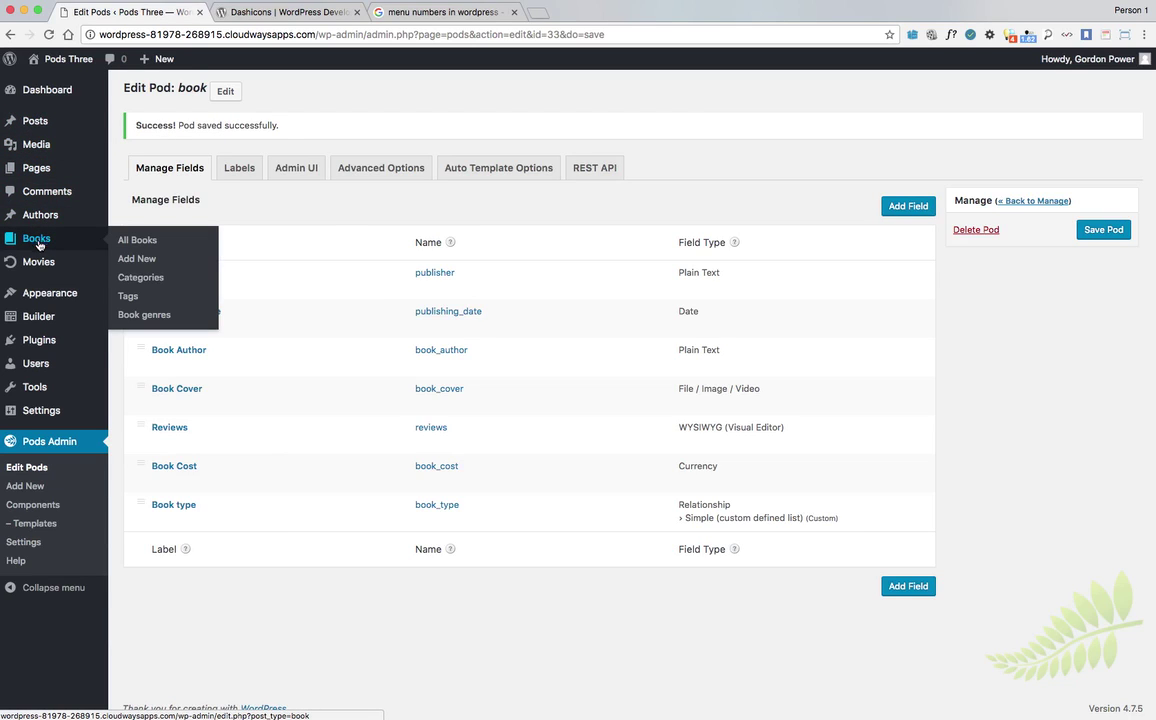
pyautogui.click(299, 170)
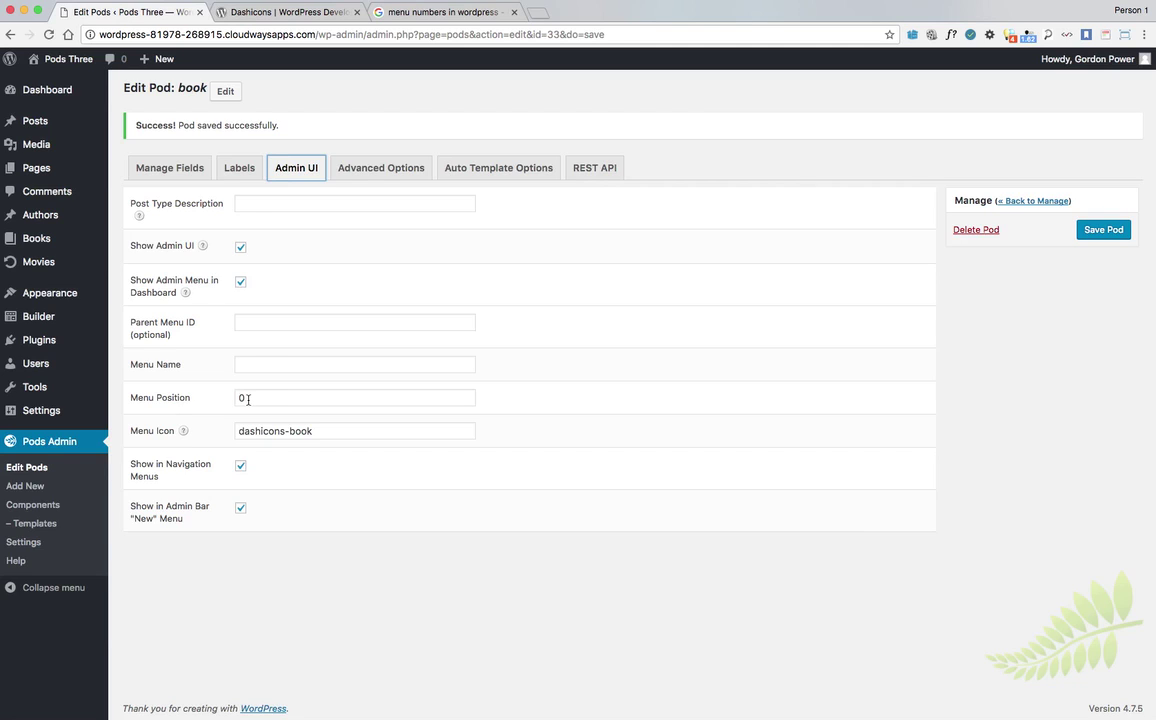
# Look up the default admin menu position numbers under Menu Structure in the add_menu_page() developer reference.
pyautogui.click(430, 13)
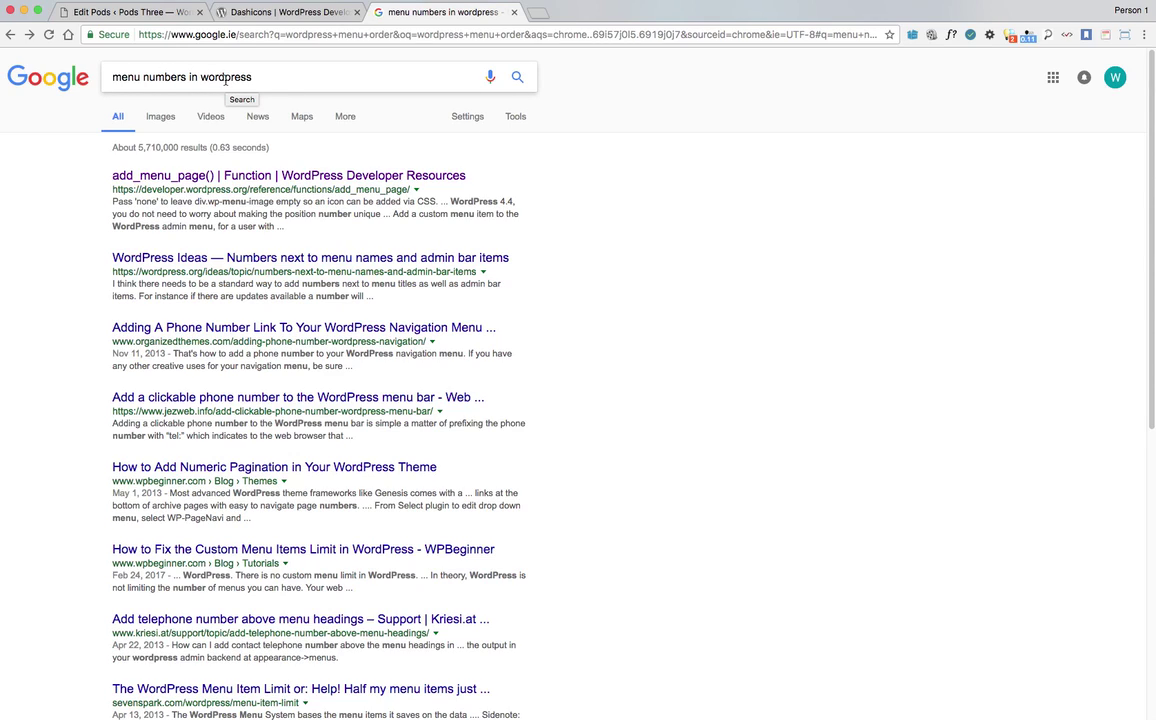
pyautogui.click(301, 177)
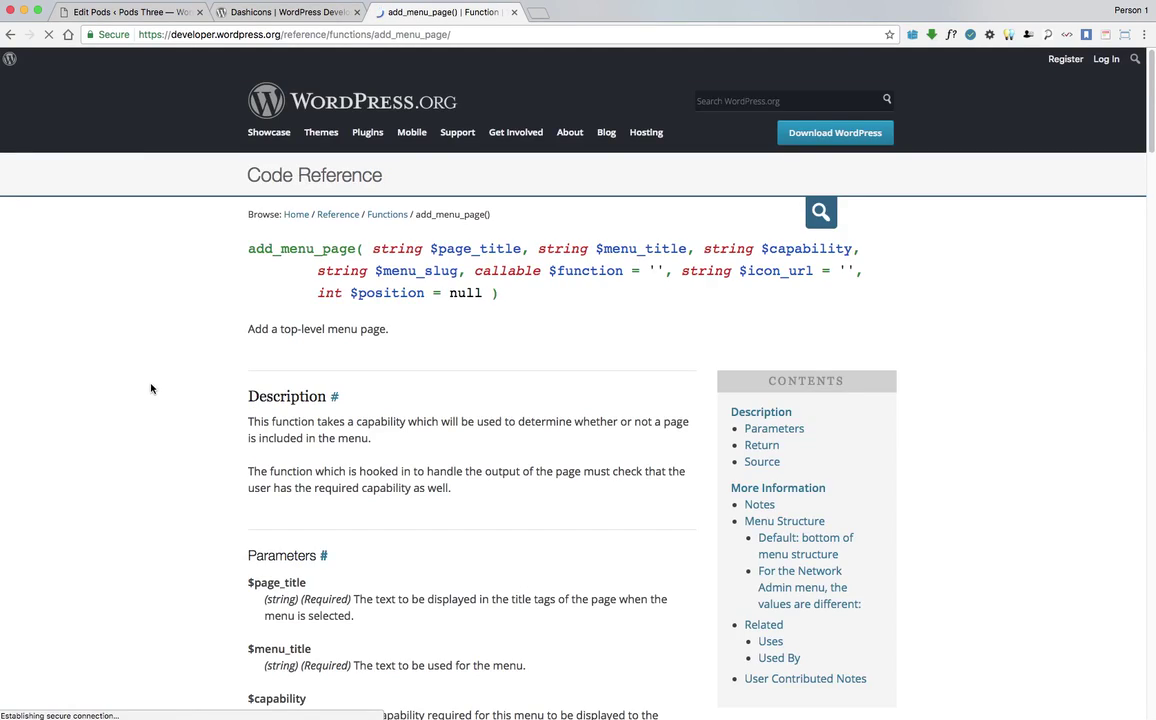
pyautogui.scroll(-10, 157, 387)
pyautogui.scroll(-15, 160, 390)
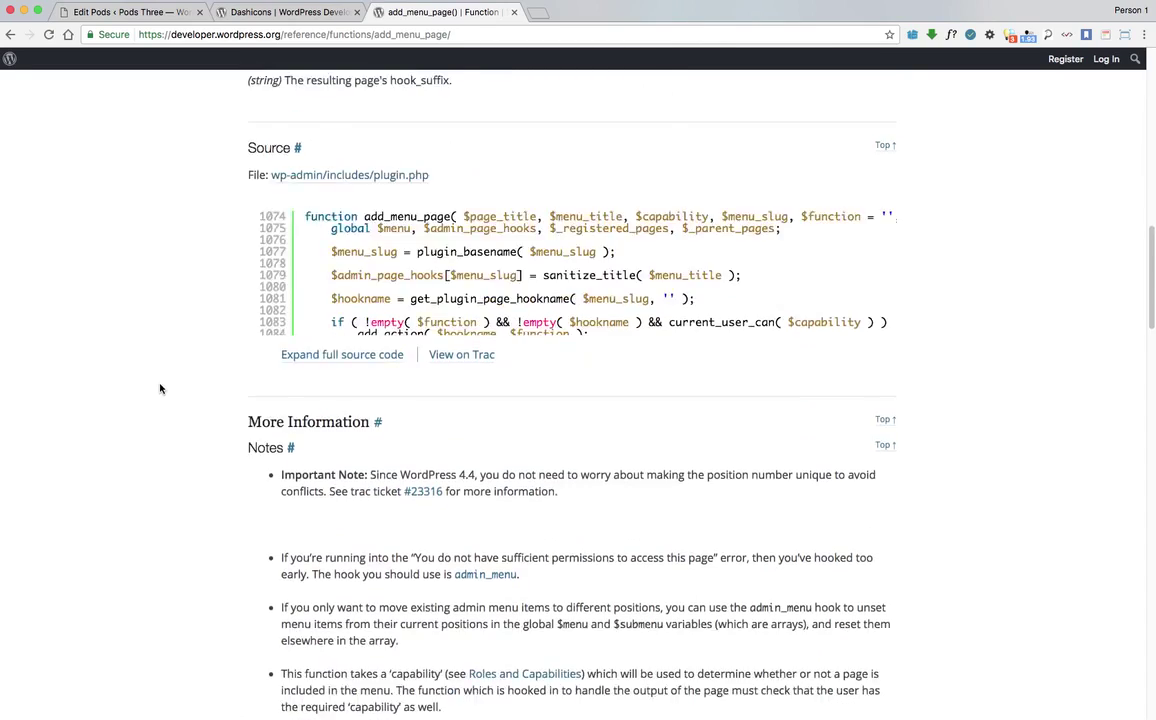
pyautogui.scroll(3, 156, 394)
pyautogui.scroll(-1, 156, 394)
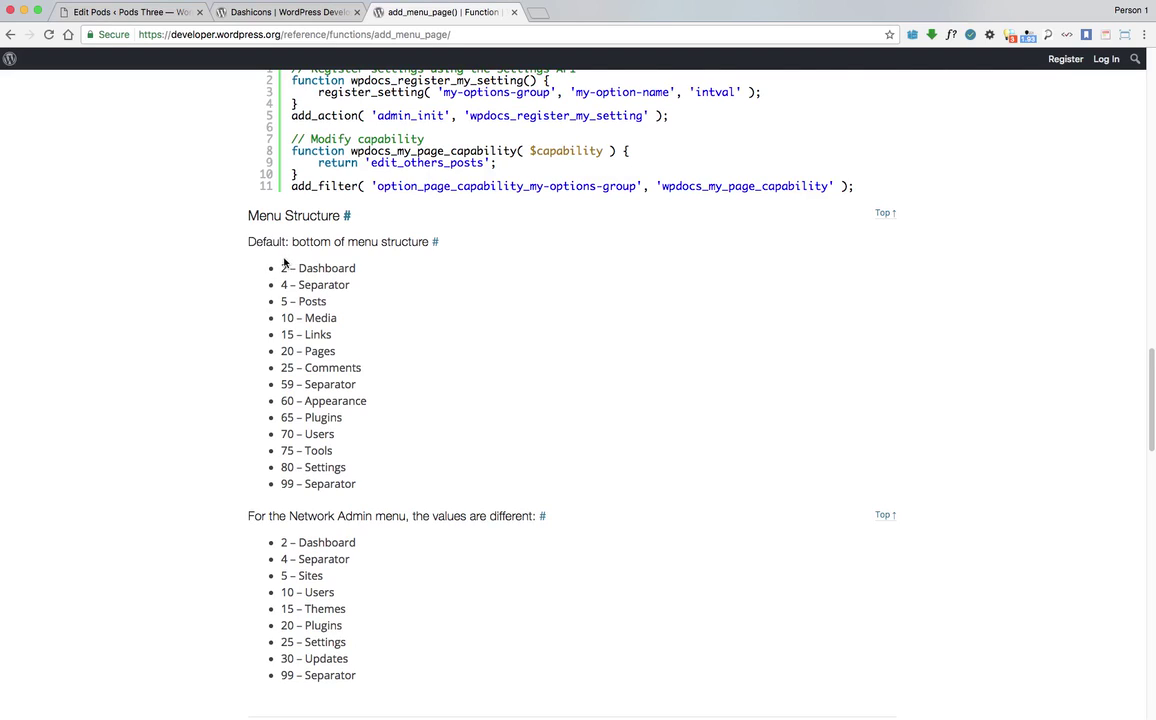
# Change the book pod's Menu Position so Books sits above Dashboard in the admin menu, and save the pod.
pyautogui.click(283, 12)
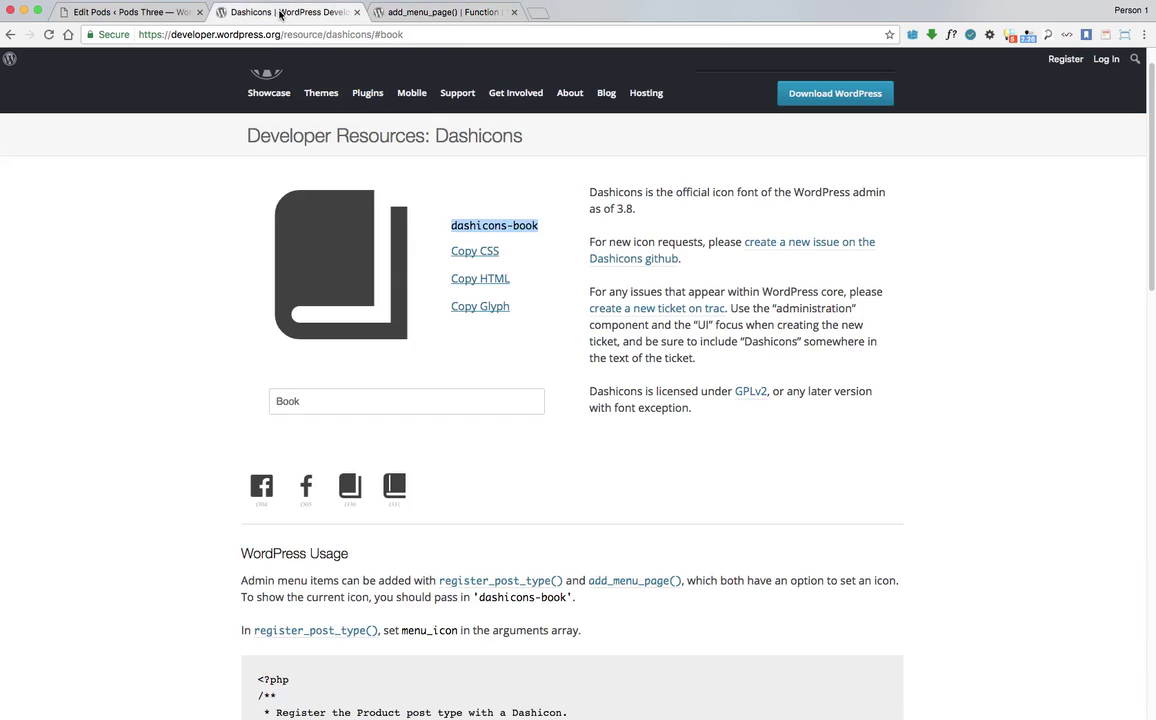
pyautogui.click(155, 12)
pyautogui.click(269, 397)
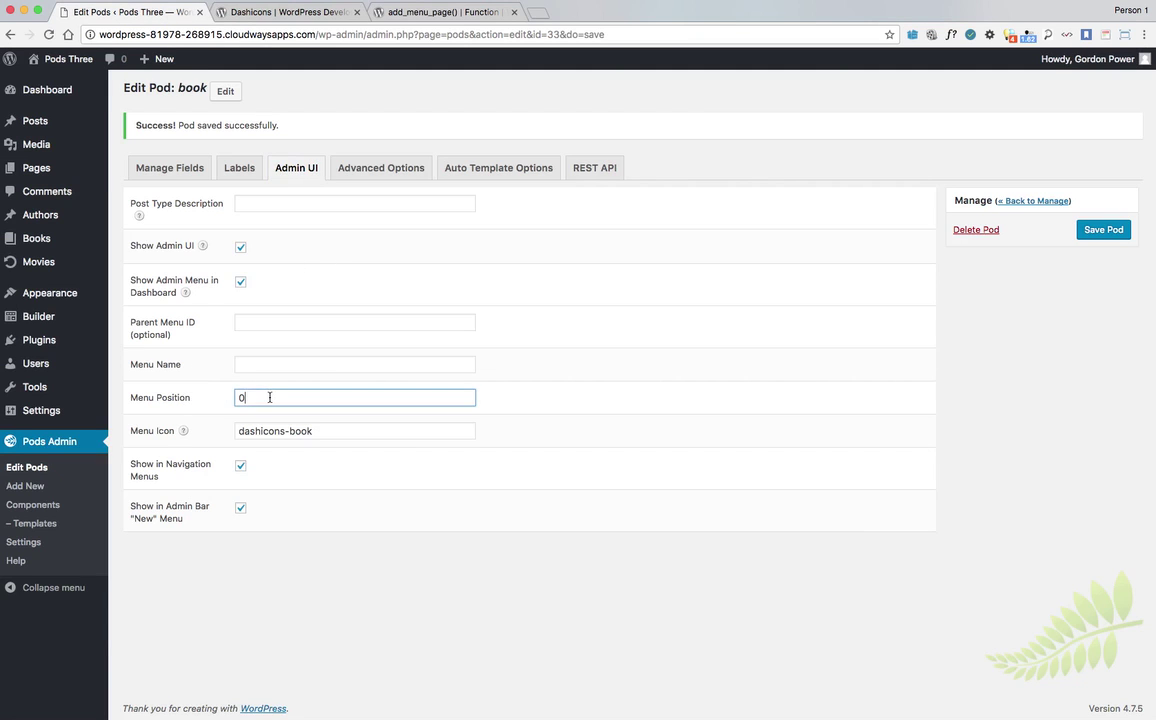
pyautogui.press('BackSpace')
pyautogui.click(1100, 229)
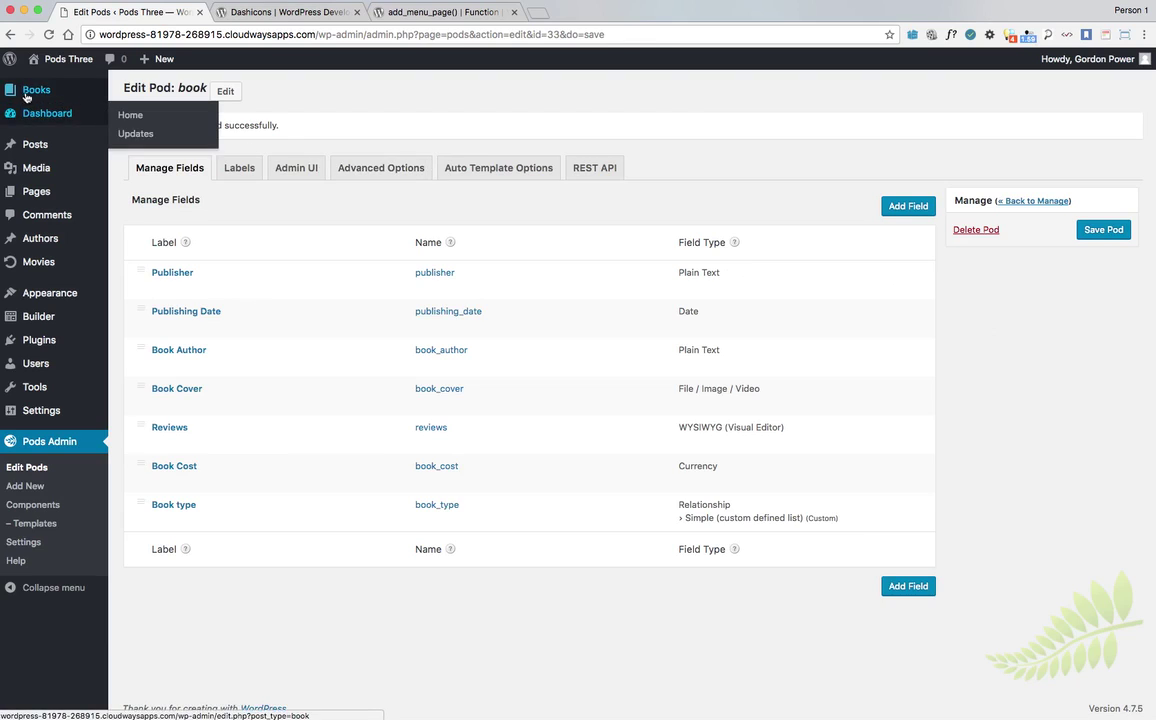
# Compare the Books menu placement with the default menu structure list and open the Dashboard home page.
pyautogui.moveTo(26, 97)
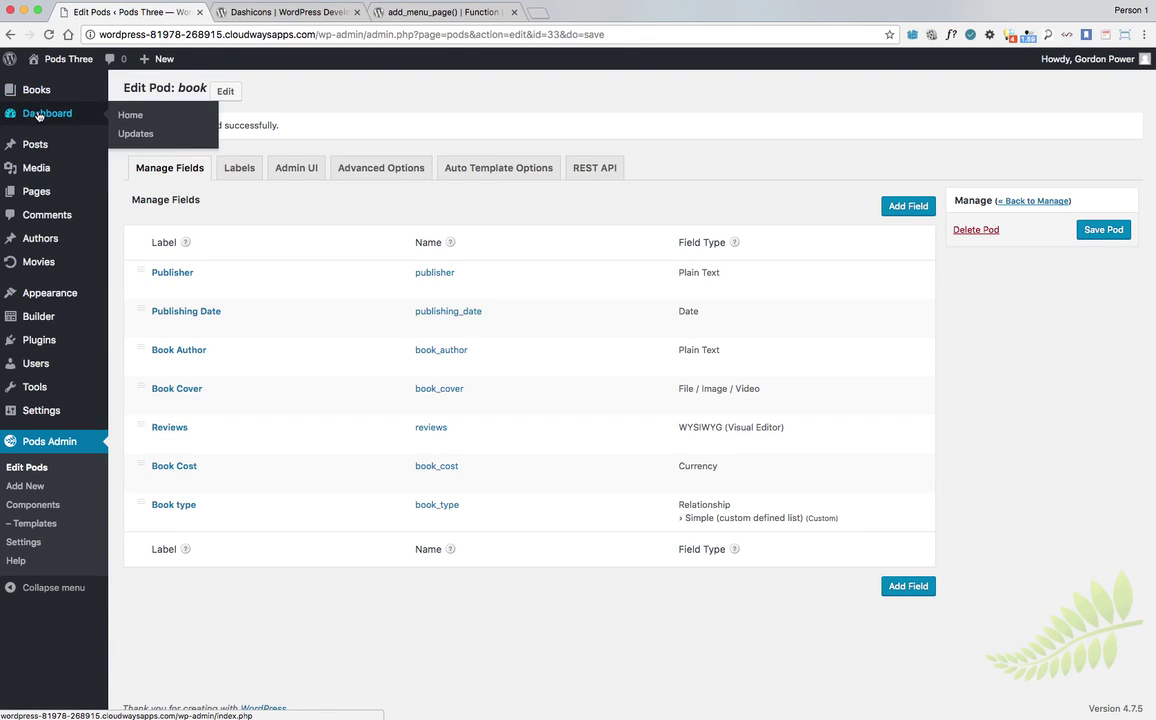
pyautogui.click(425, 14)
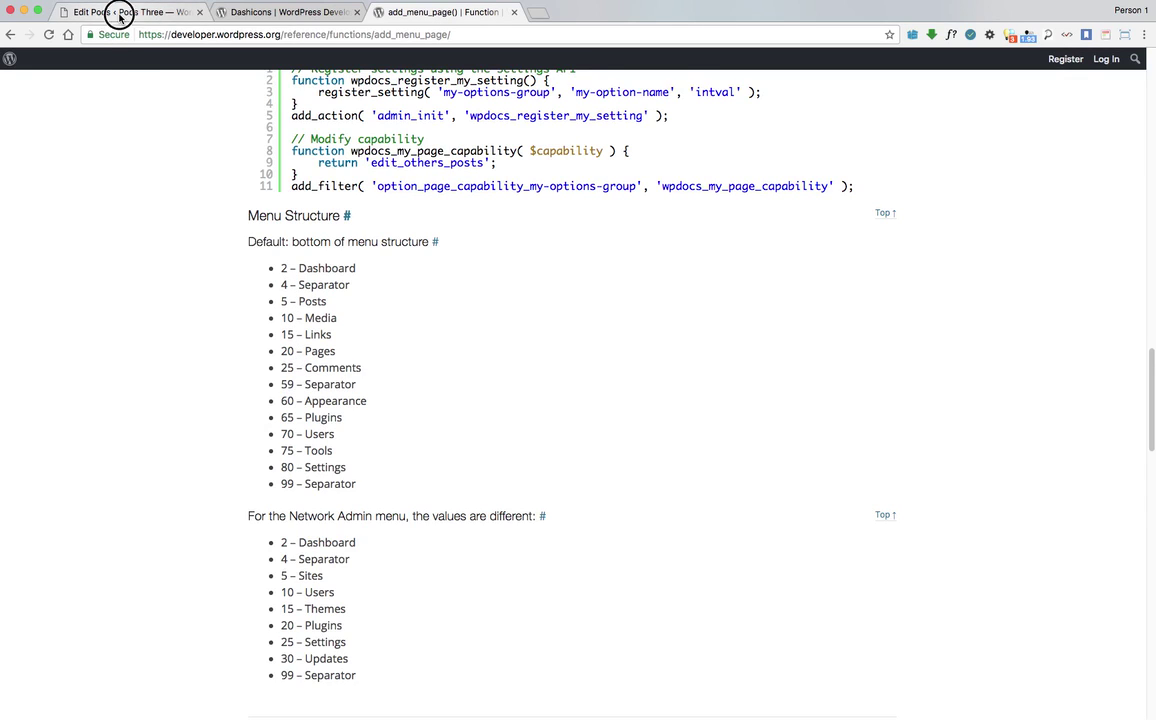
pyautogui.click(119, 16)
pyautogui.moveTo(36, 108)
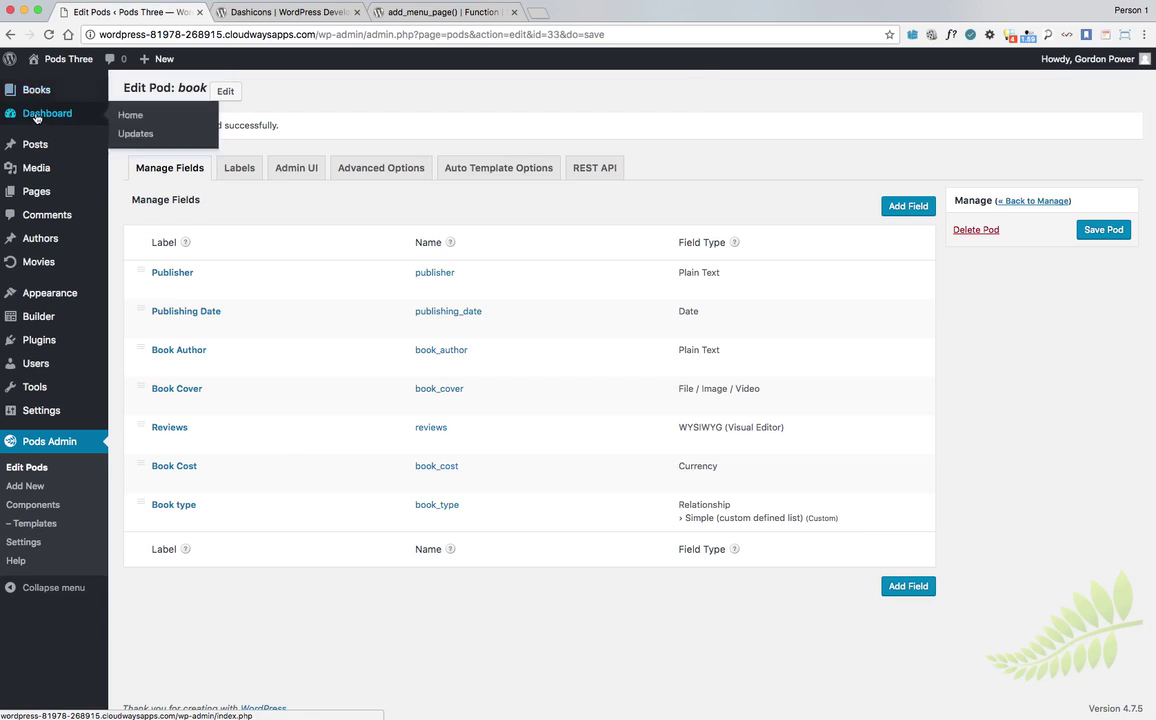
pyautogui.click(124, 114)
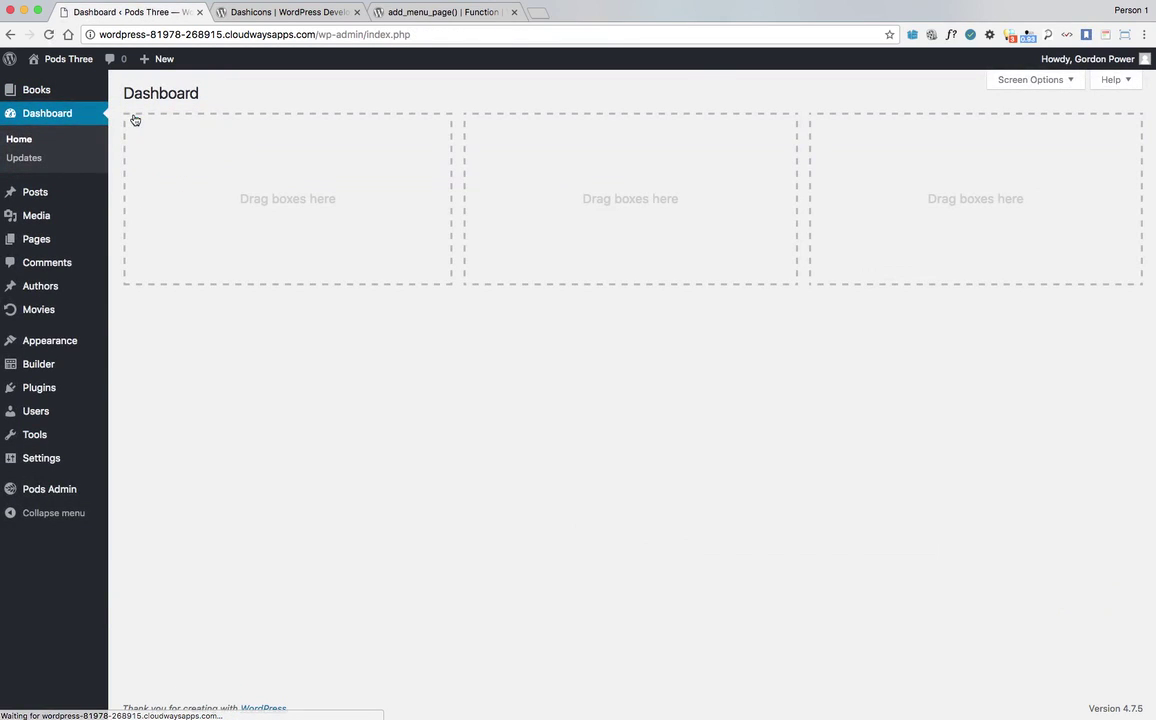